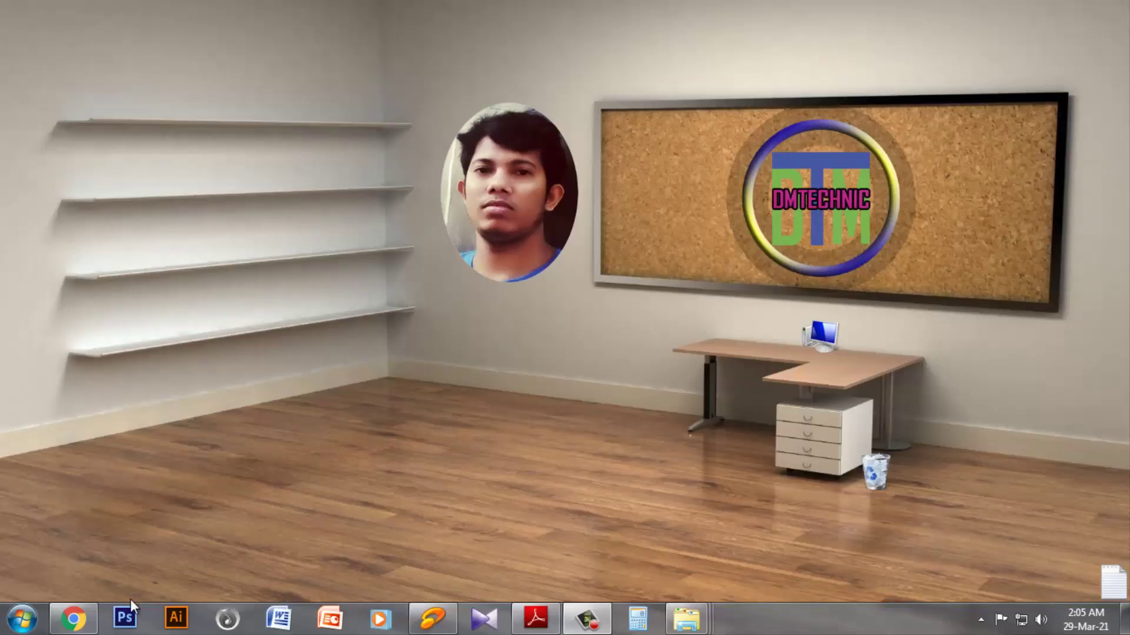
Launch Chrome and search 'erecruitment bb' to reach the eRecruitment home page at erecruitment.bb.org.bd.
{"action": "left_click", "coordinate": [74, 618]}
{"action": "left_click", "coordinate": [555, 345]}
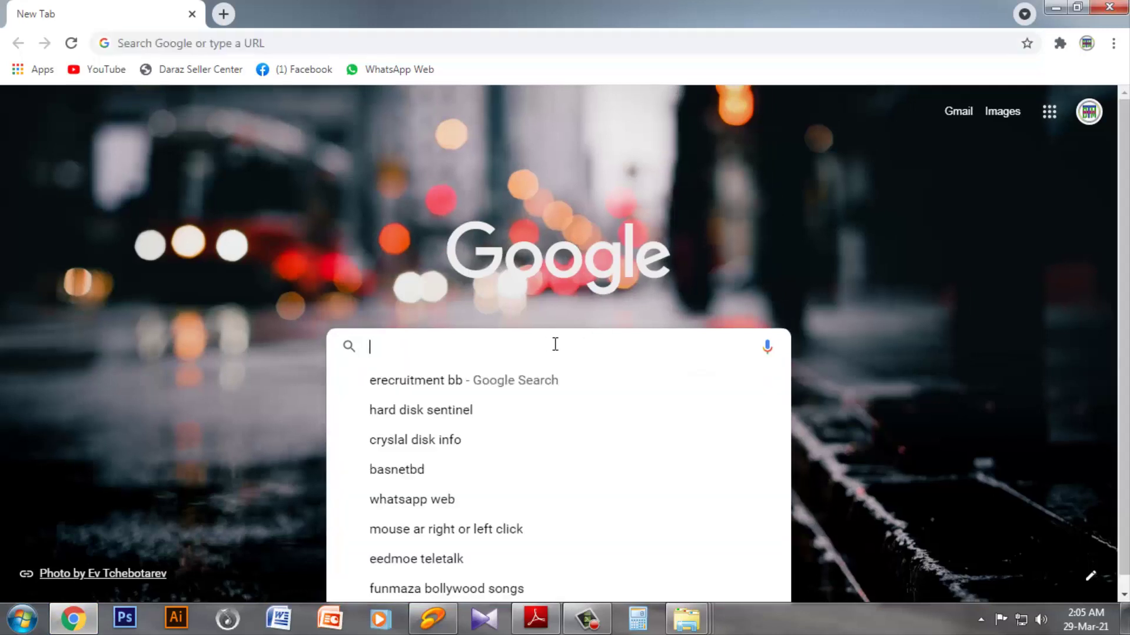
{"action": "left_click", "coordinate": [468, 386]}
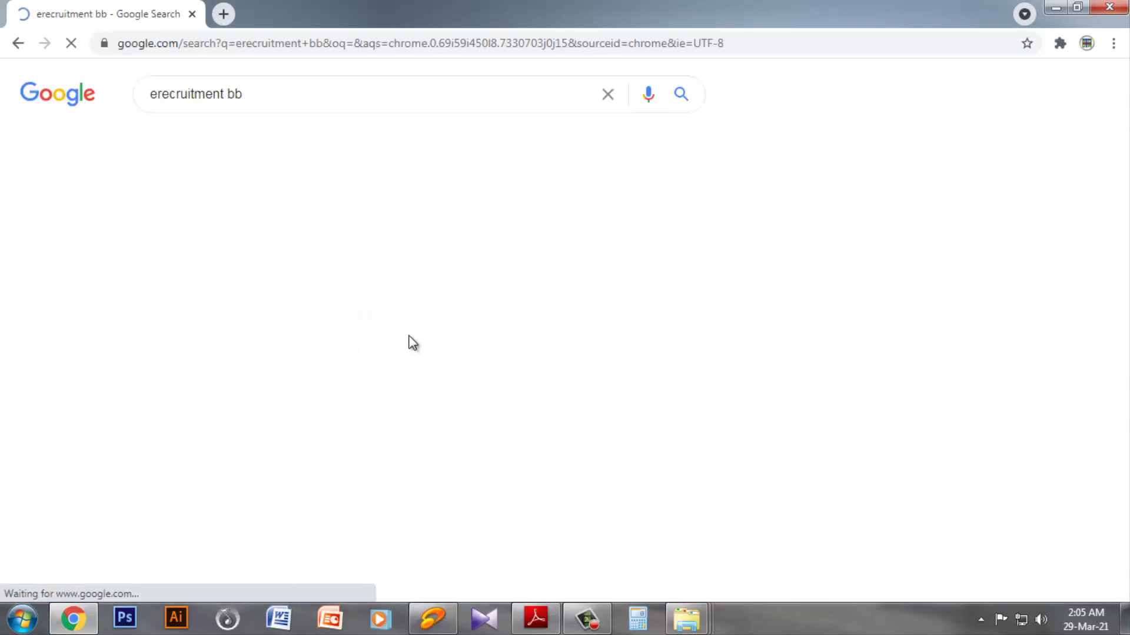
{"action": "left_click", "coordinate": [223, 234]}
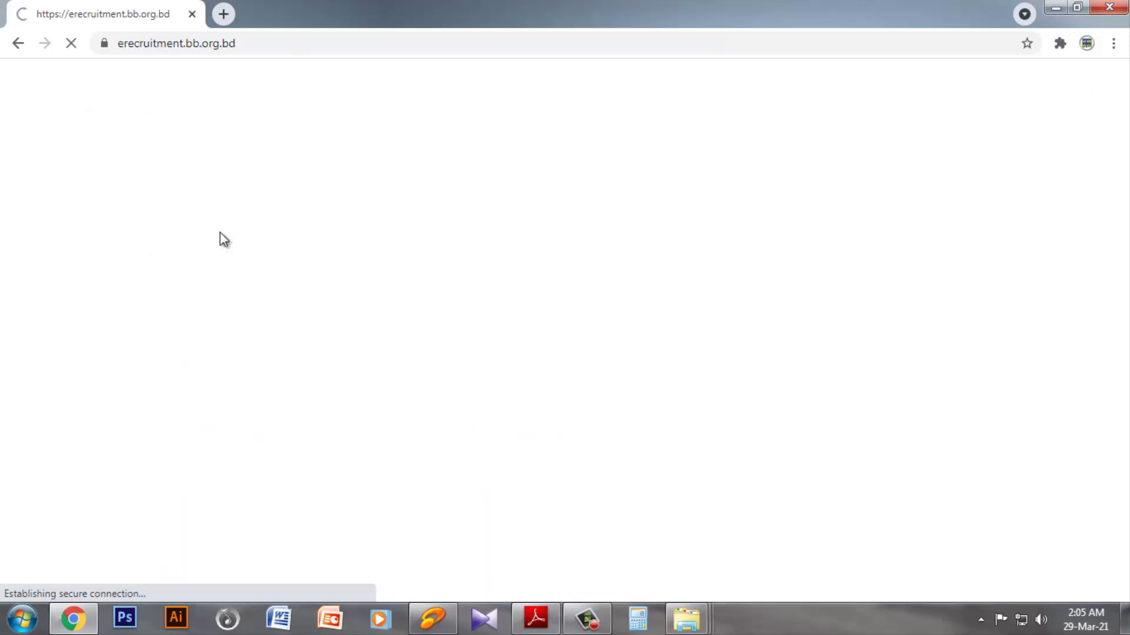
{"action": "mouse_move", "coordinate": [314, 162]}
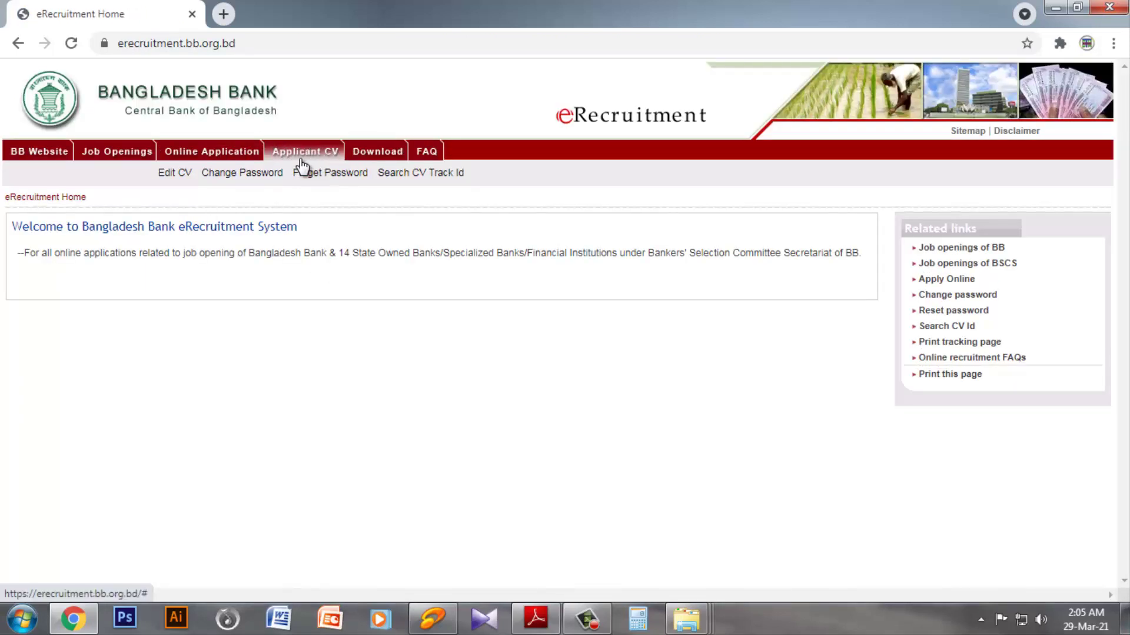
Open the Forget Password form under Applicant CV and paste in the CV identification number.
{"action": "left_click", "coordinate": [314, 176]}
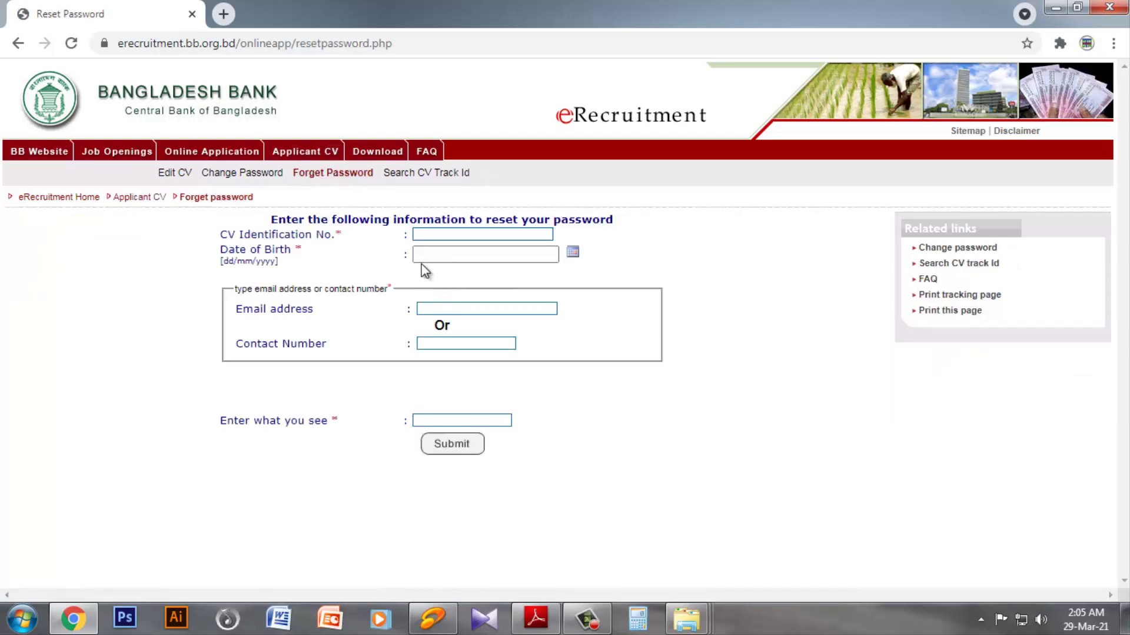
{"action": "left_click", "coordinate": [446, 233]}
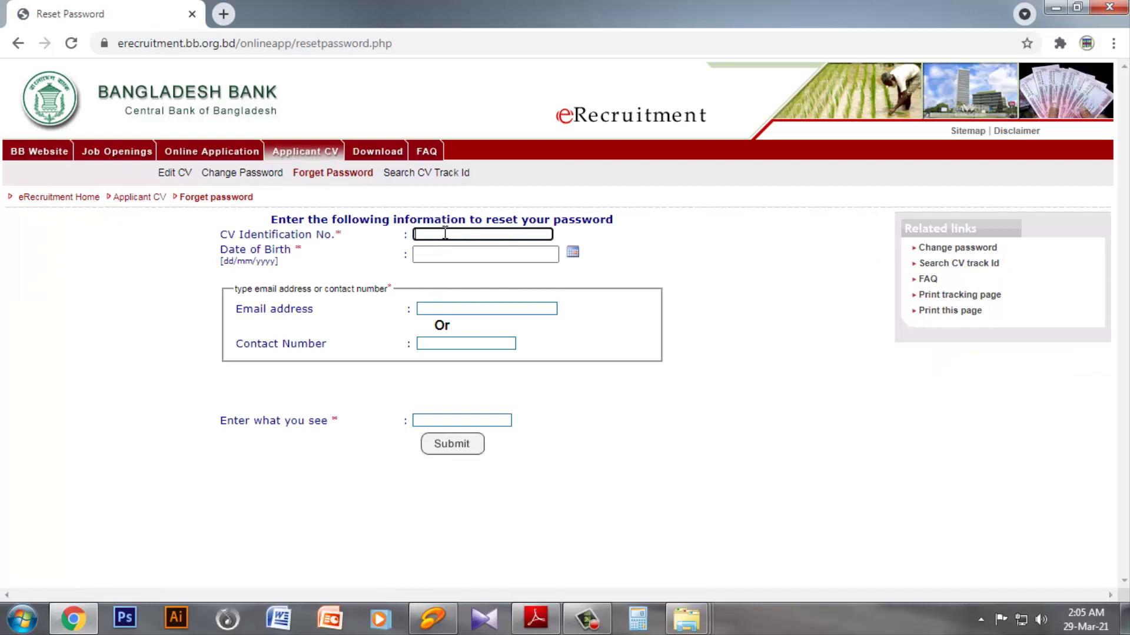
{"action": "key", "text": "ctrl+v"}
Set the date of birth to 1 January 1993 using the calendar picker.
{"action": "left_click", "coordinate": [572, 252]}
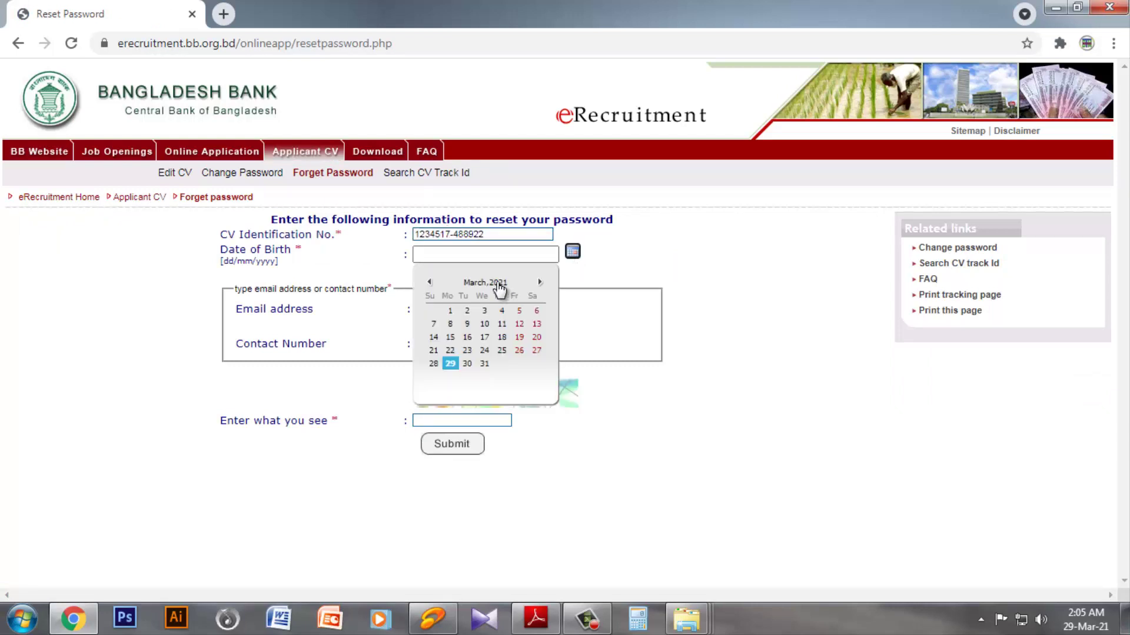
{"action": "left_click", "coordinate": [498, 283]}
{"action": "key", "text": "BackSpace"}
{"action": "key", "text": "BackSpace"}
{"action": "key", "text": "BackSpace"}
{"action": "key", "text": "BackSpace"}
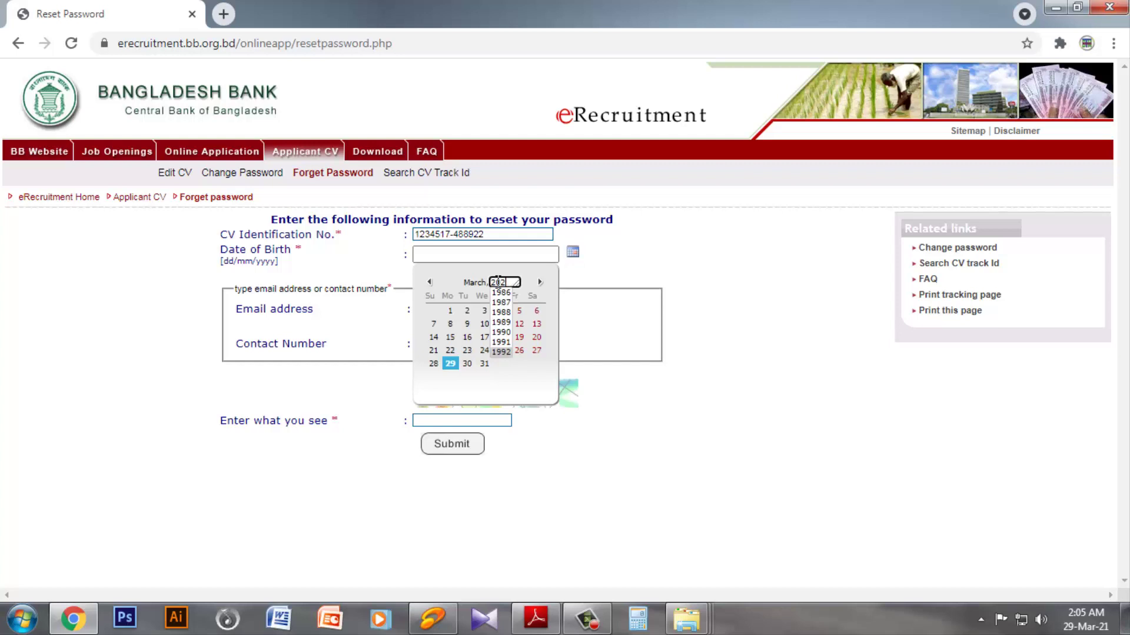
{"action": "type", "text": "1993"}
{"action": "key", "text": "Return"}
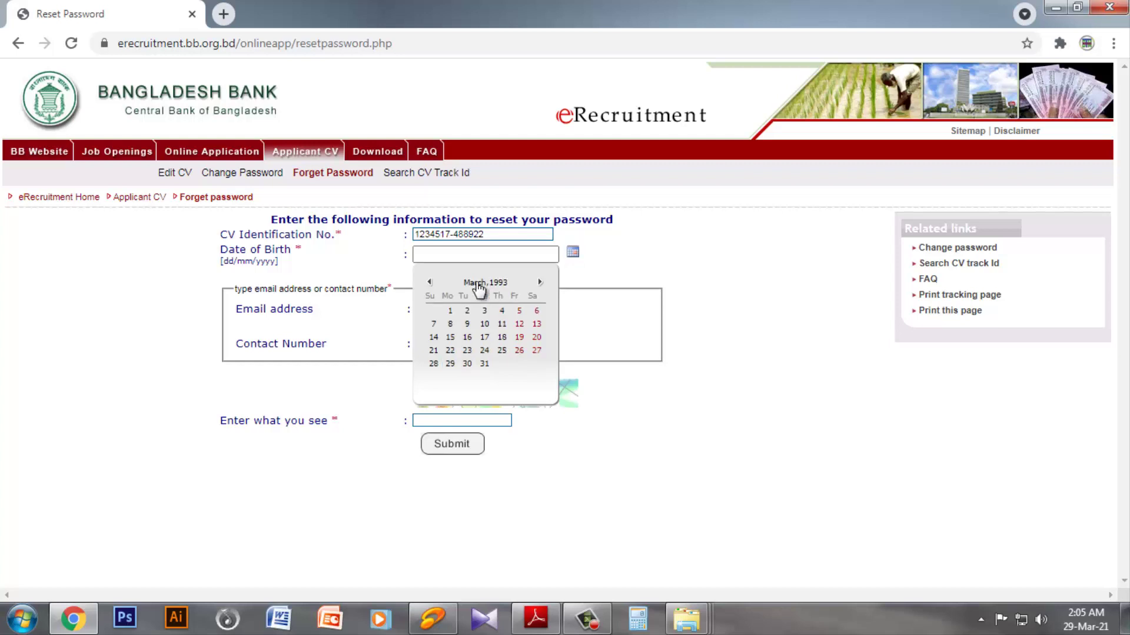
{"action": "left_click", "coordinate": [476, 282]}
{"action": "left_click", "coordinate": [480, 294]}
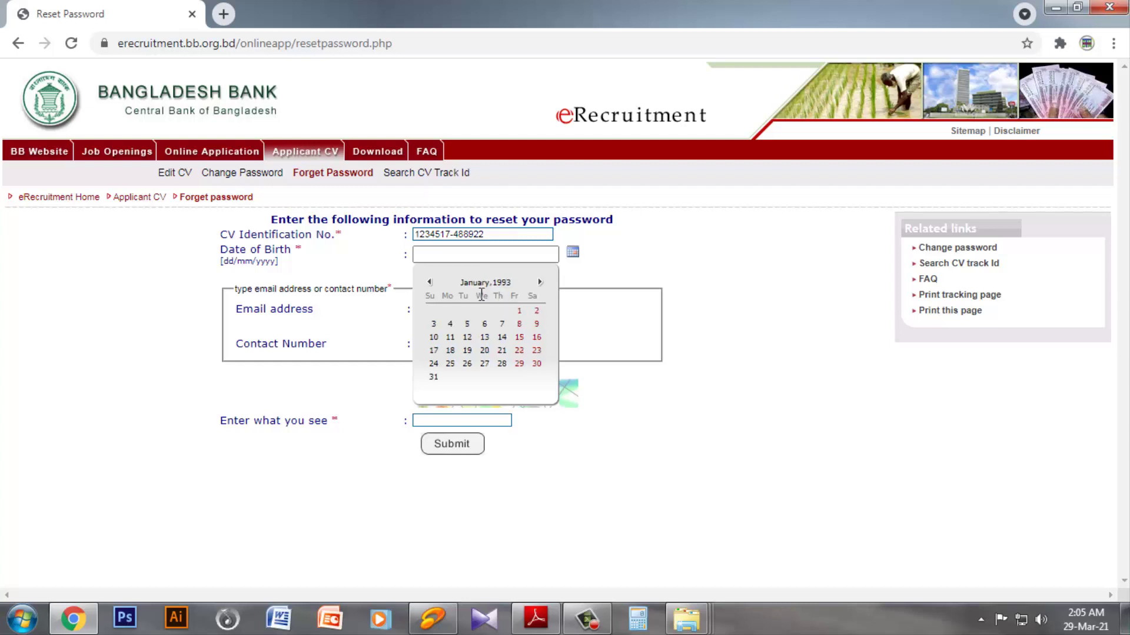
{"action": "left_click", "coordinate": [519, 311]}
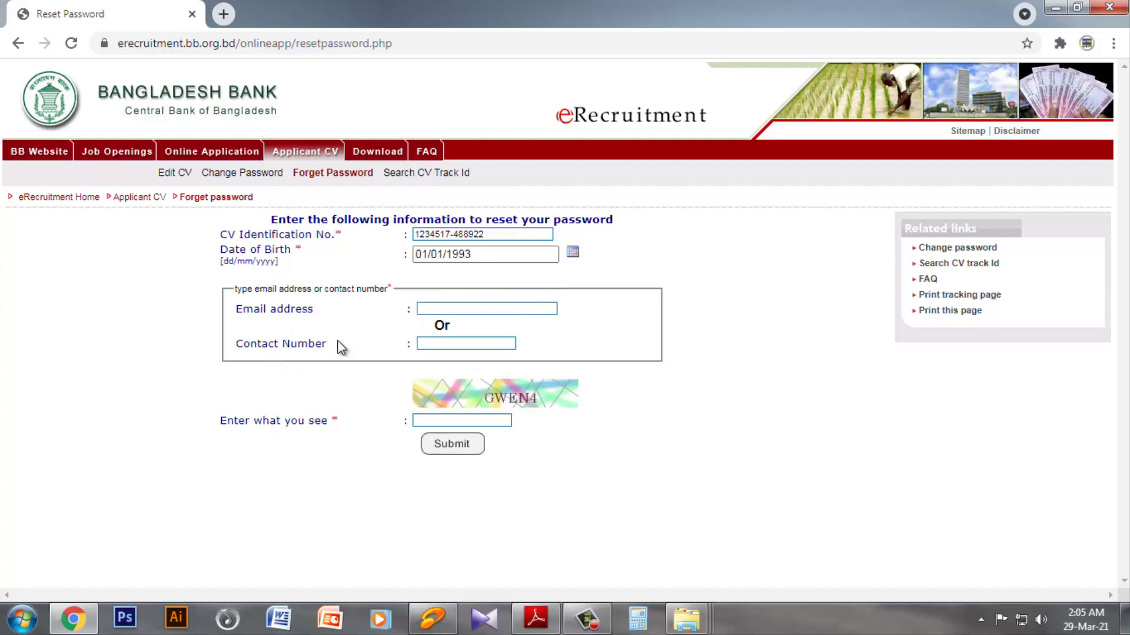
Enter the applicant's contact number, correcting the mistyped digits.
{"action": "left_click", "coordinate": [435, 344]}
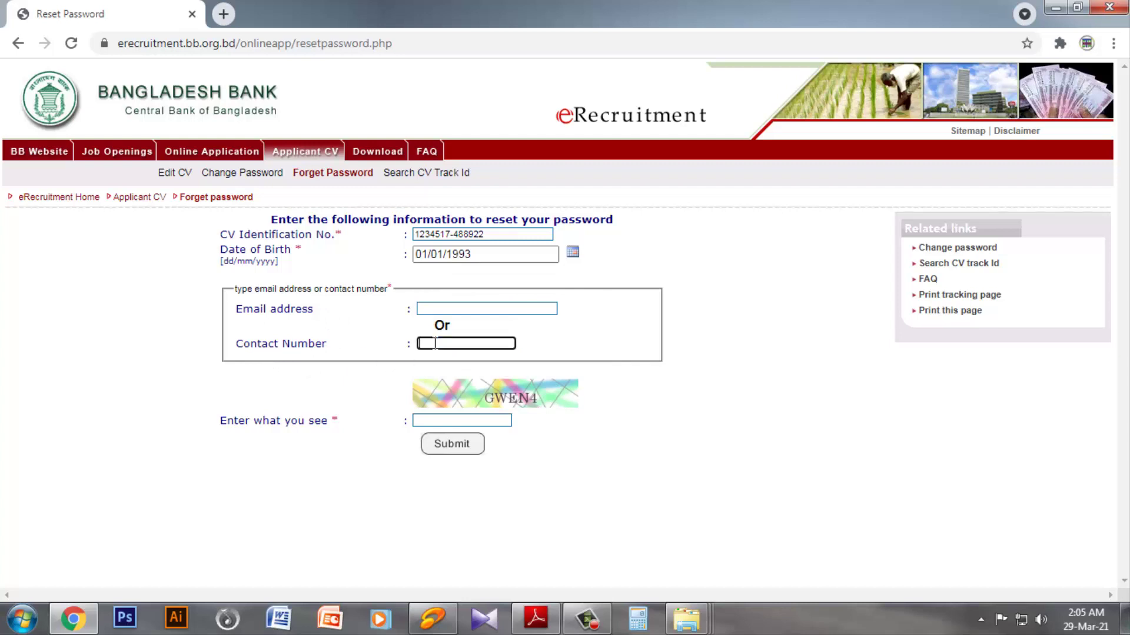
{"action": "type", "text": "017"}
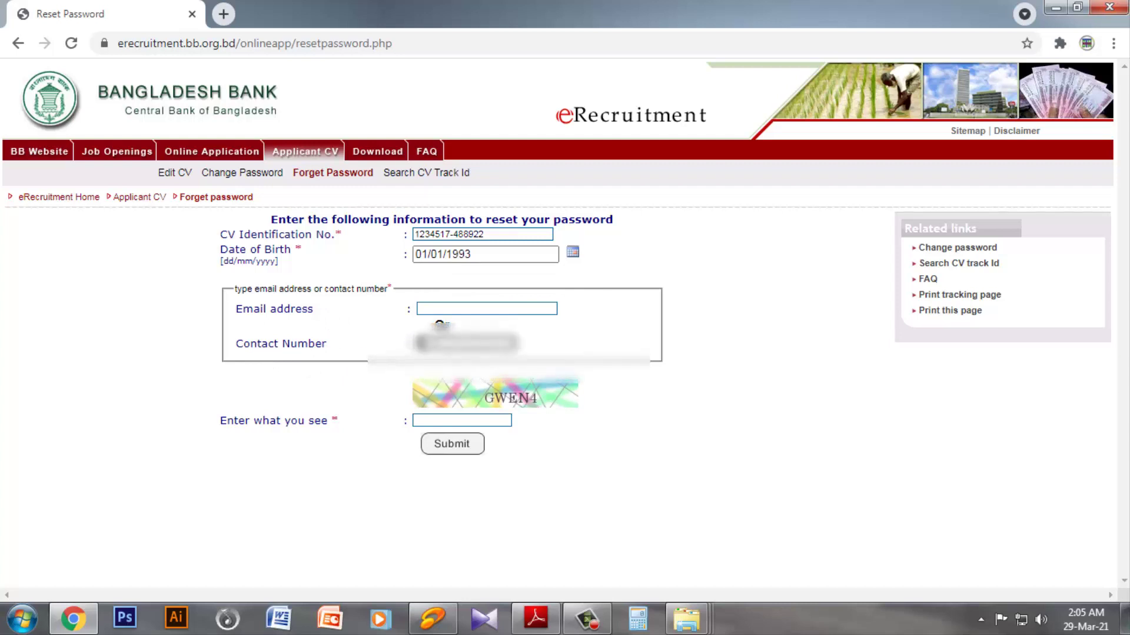
{"action": "type", "text": "12"}
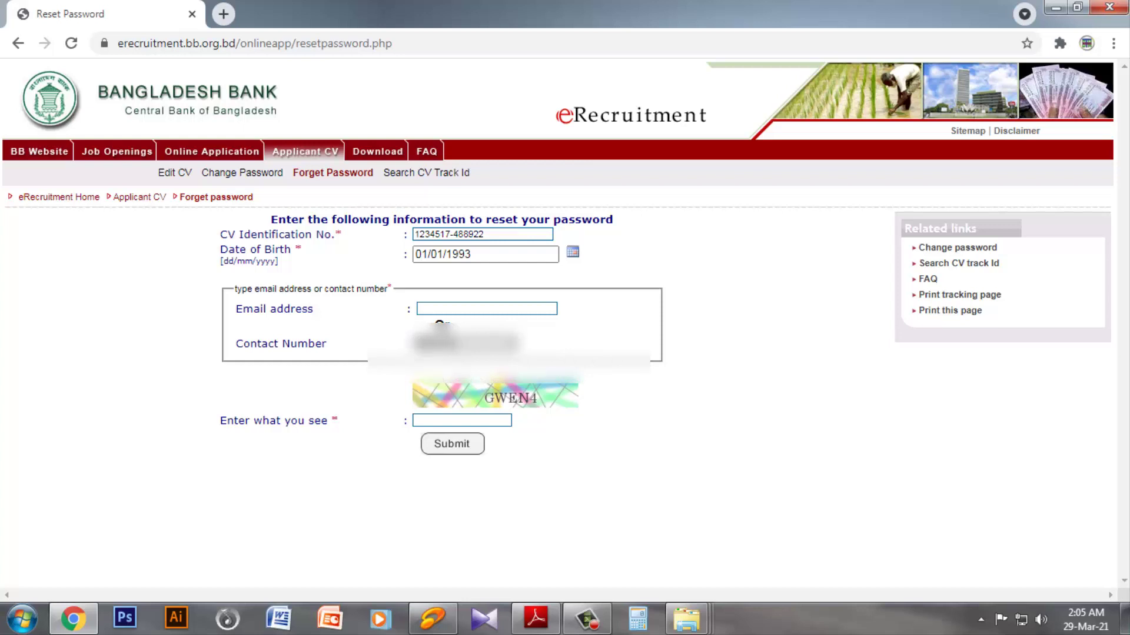
{"action": "type", "text": "3456"}
{"action": "key", "text": "BackSpace"}
{"action": "key", "text": "BackSpace"}
{"action": "key", "text": "BackSpace"}
{"action": "key", "text": "BackSpace"}
{"action": "key", "text": "BackSpace"}
{"action": "key", "text": "BackSpace"}
{"action": "type", "text": "345678"}
Enter the captcha security text and submit the password reset request.
{"action": "left_click", "coordinate": [467, 421]}
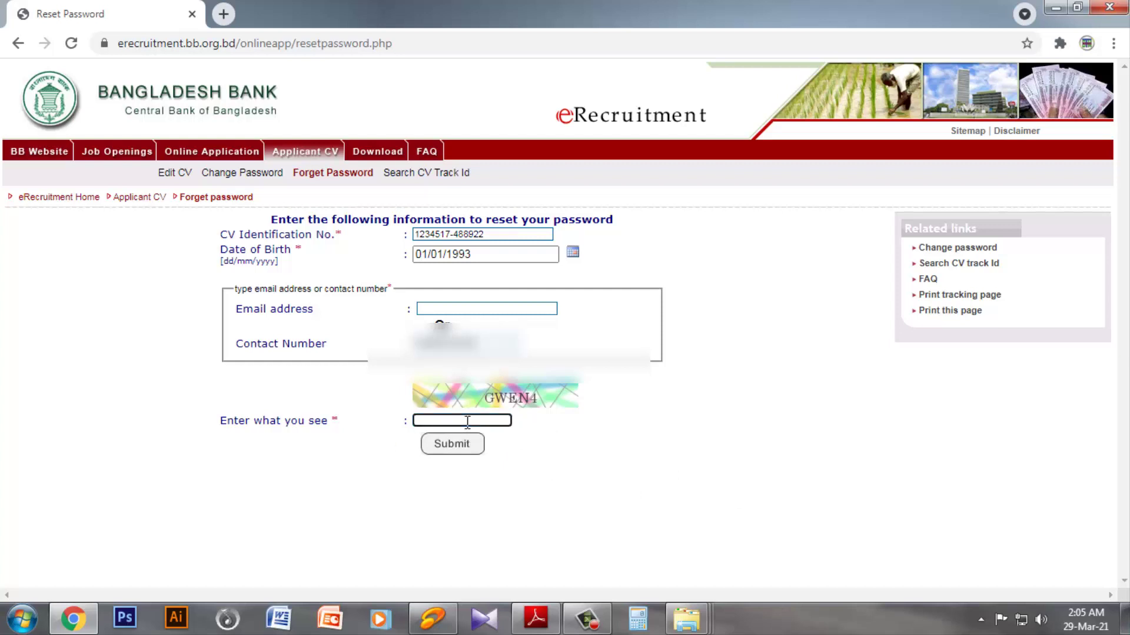
{"action": "type", "text": "GWEN4"}
{"action": "double_click", "coordinate": [467, 422]}
{"action": "left_click", "coordinate": [462, 440]}
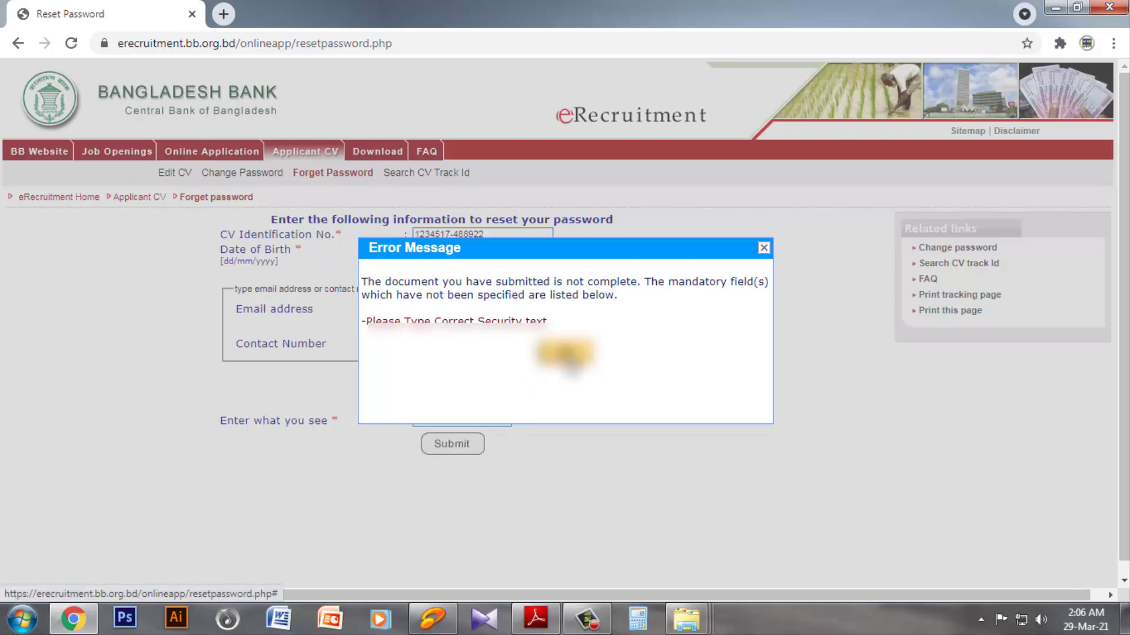
Dismiss the incorrect-captcha error, replace it with the new captcha code and resubmit.
{"action": "left_click", "coordinate": [579, 366]}
{"action": "left_click", "coordinate": [470, 421]}
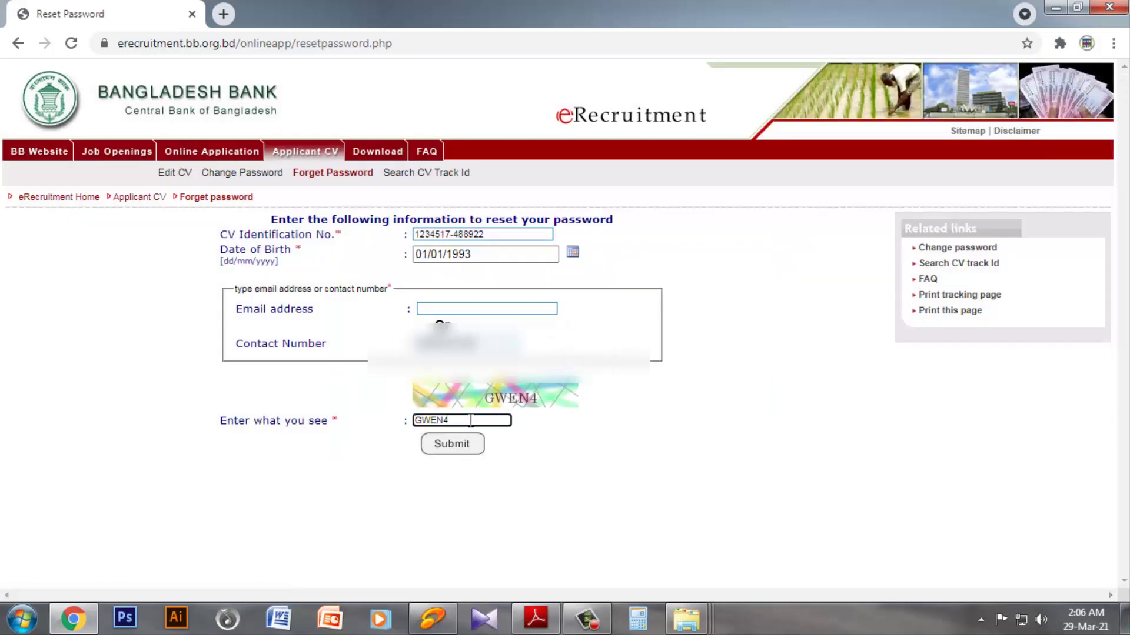
{"action": "key", "text": "BackSpace"}
{"action": "key", "text": "BackSpace"}
{"action": "key", "text": "BackSpace"}
{"action": "key", "text": "BackSpace"}
{"action": "key", "text": "BackSpace"}
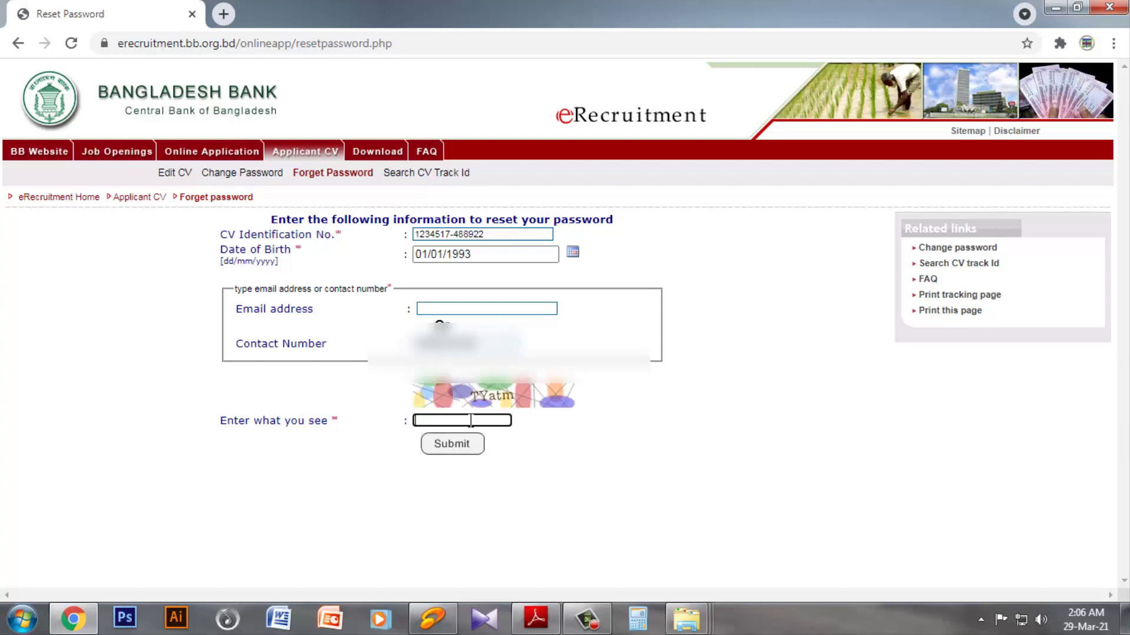
{"action": "type", "text": "TYatm"}
{"action": "left_click", "coordinate": [452, 450]}
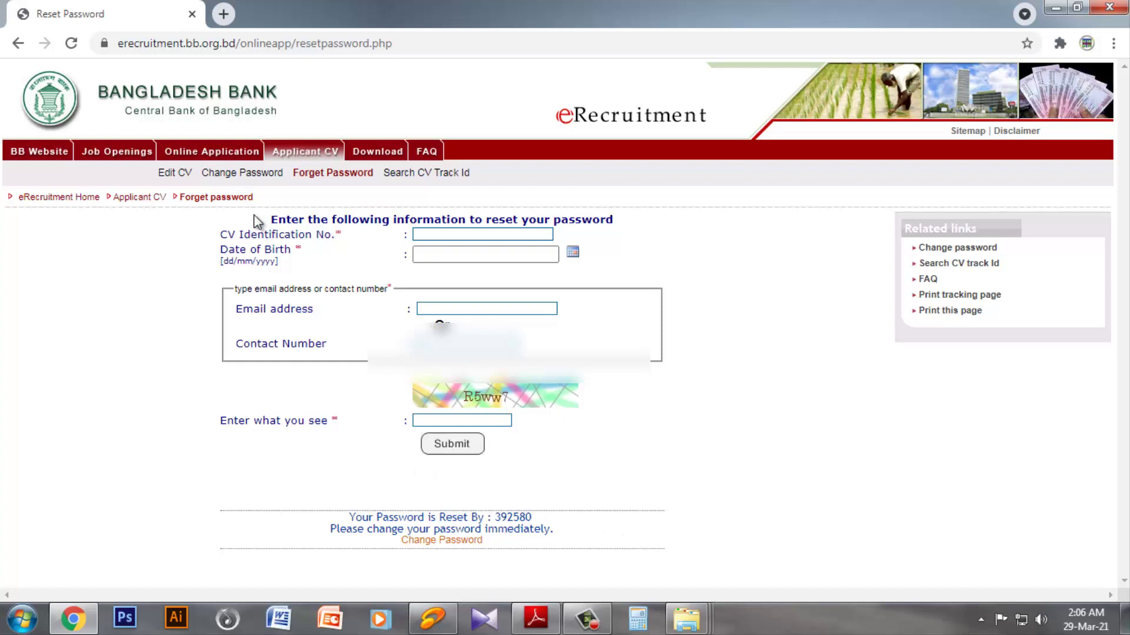
Go to the Change Password page from the Applicant CV submenu after noting the temporary password.
{"action": "left_click", "coordinate": [232, 174]}
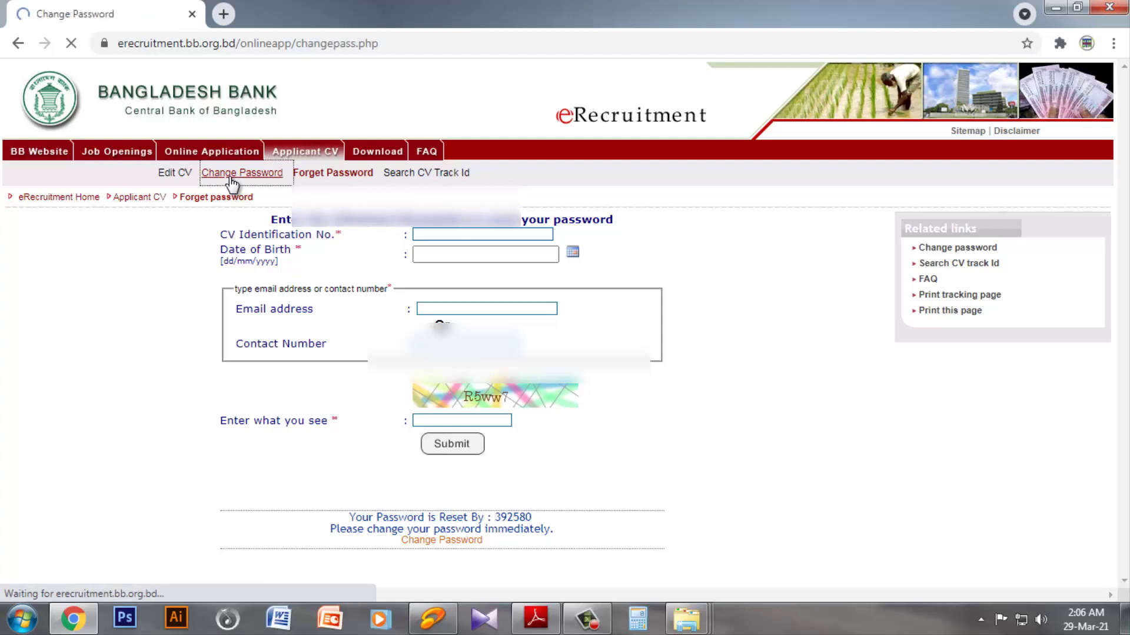
Paste the CV identification number and enter the temporary old password.
{"action": "left_click", "coordinate": [335, 220]}
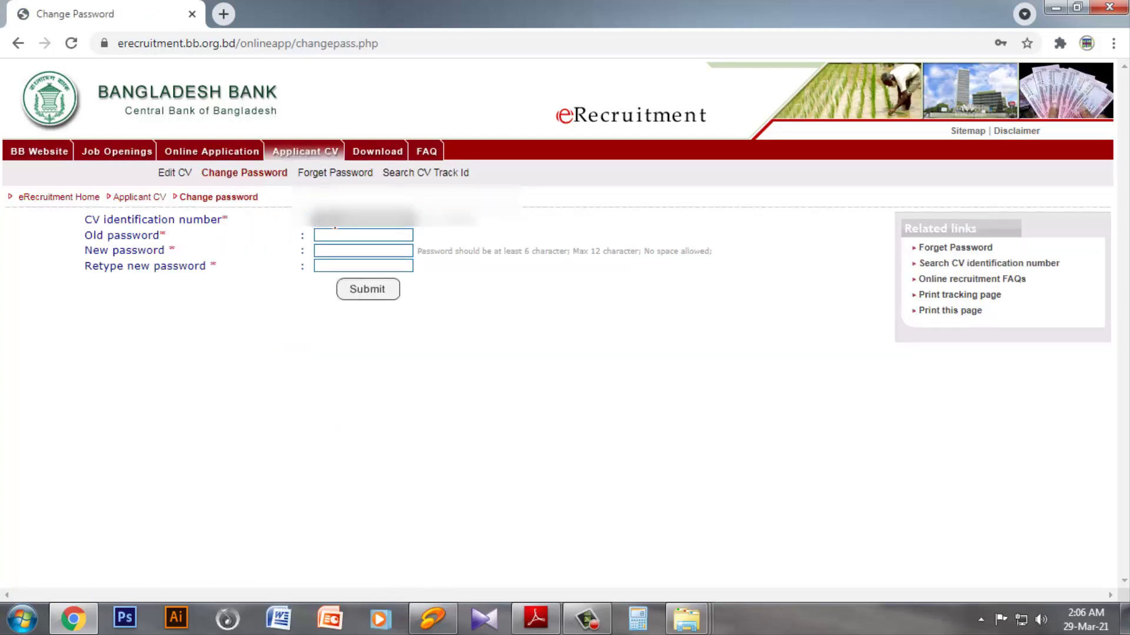
{"action": "key", "text": "ctrl+v"}
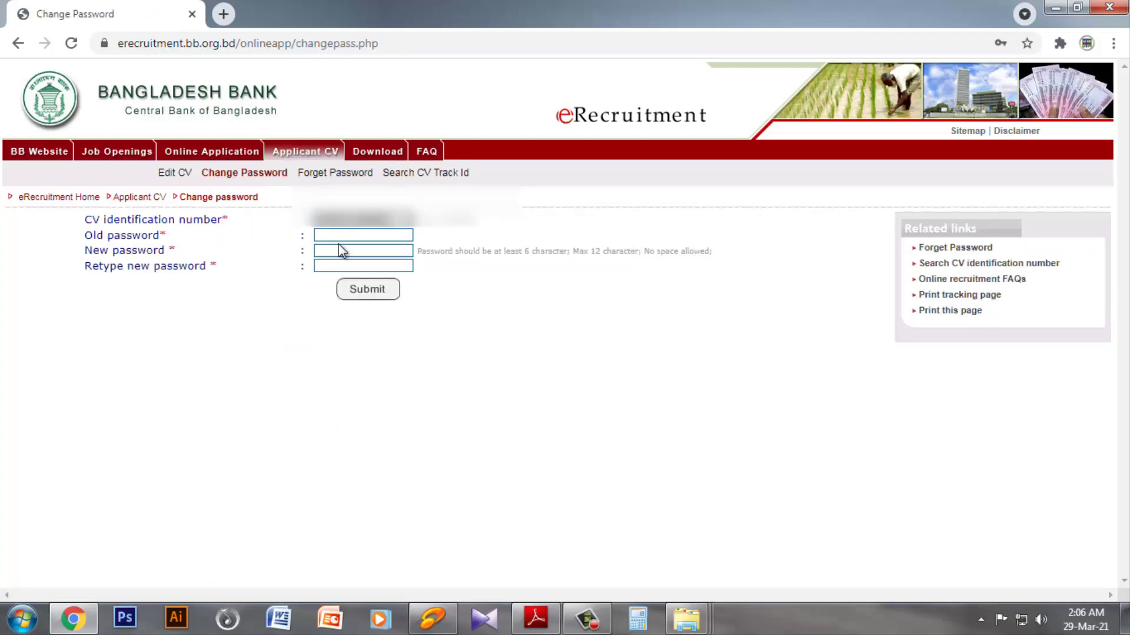
{"action": "left_click", "coordinate": [341, 235]}
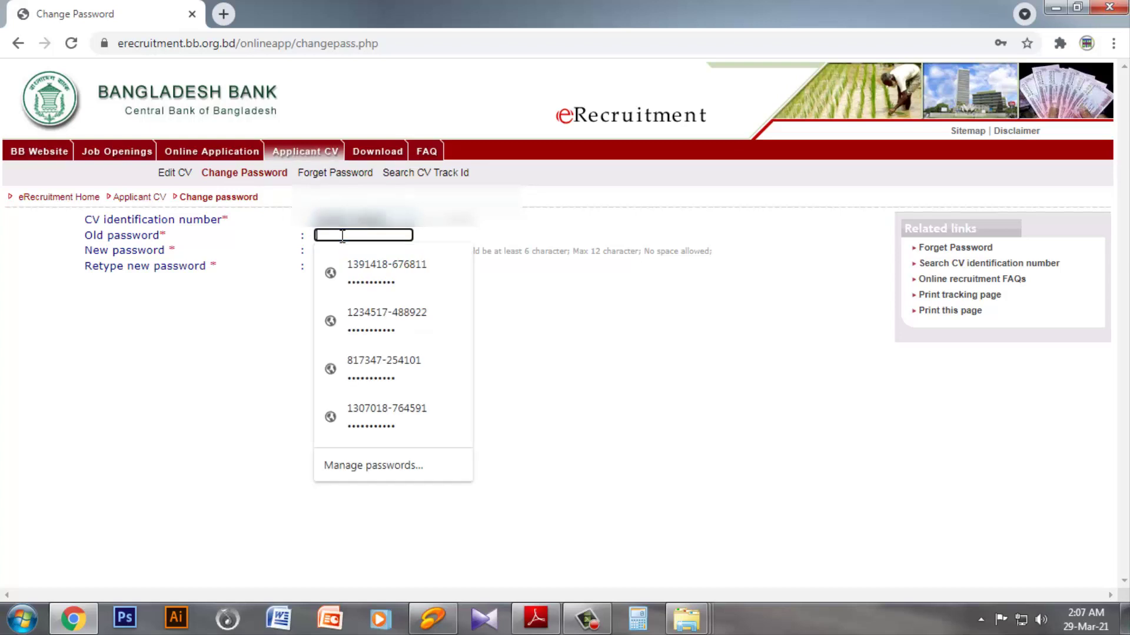
{"action": "key", "text": "Escape"}
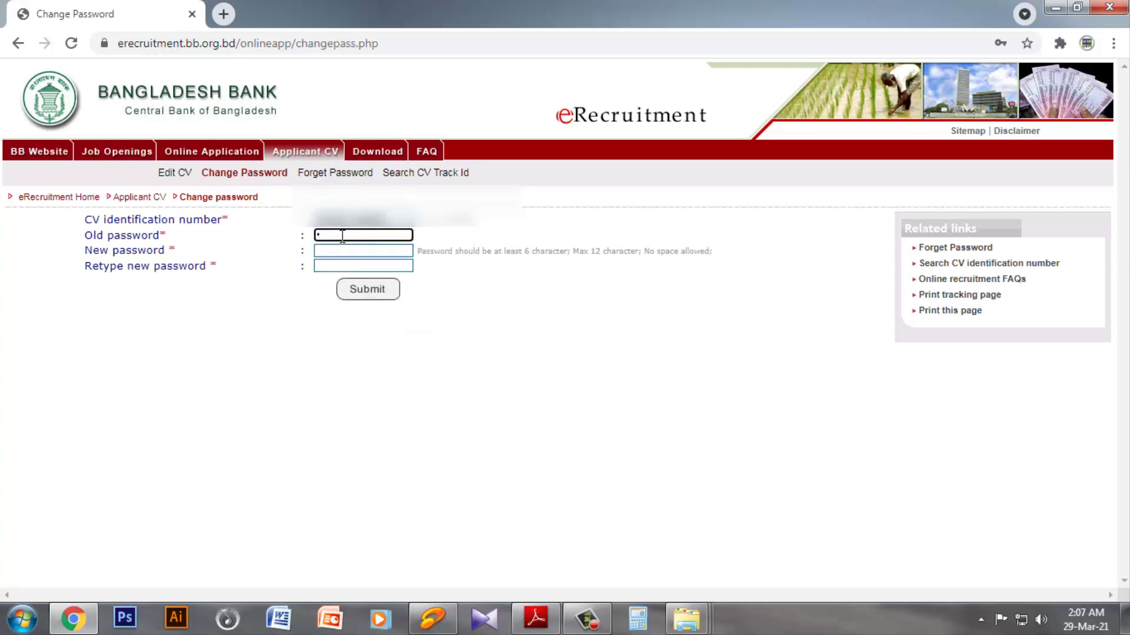
{"action": "type", "text": "••••••"}
Enter the new password and retype it to confirm.
{"action": "left_click", "coordinate": [345, 250]}
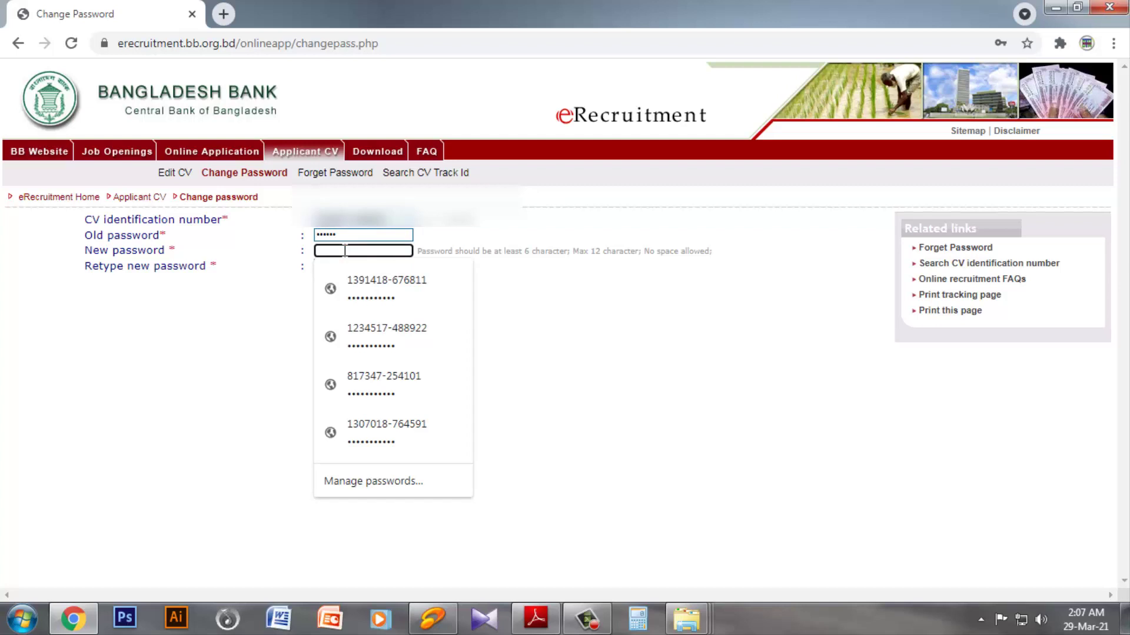
{"action": "type", "text": "••••••"}
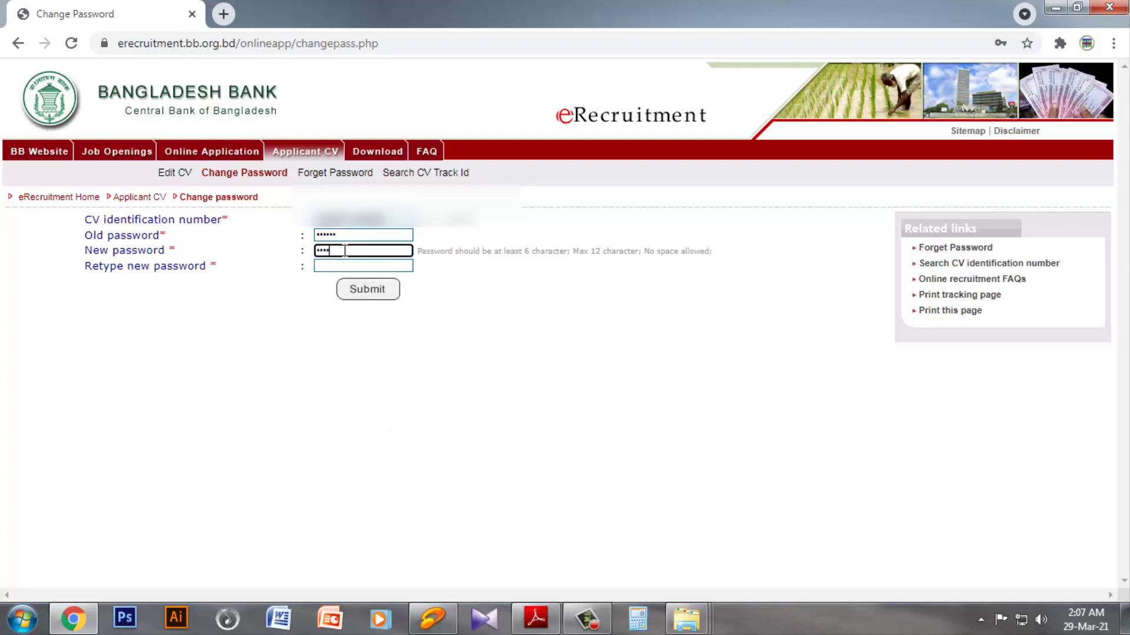
{"action": "type", "text": "••••"}
{"action": "left_click", "coordinate": [344, 266]}
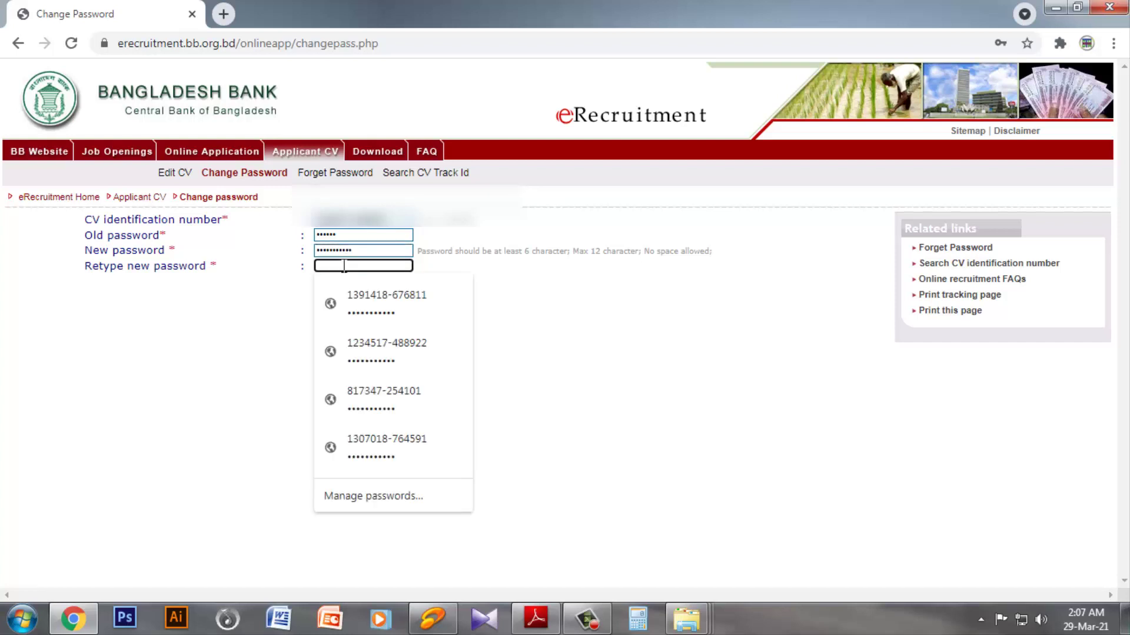
{"action": "type", "text": "•••••"}
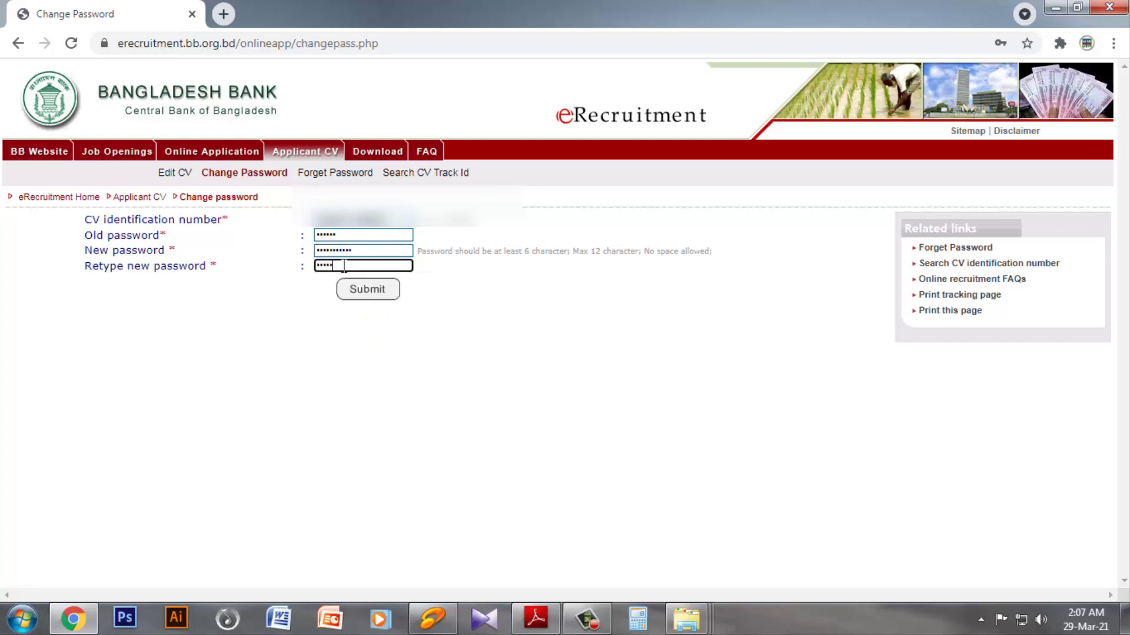
{"action": "type", "text": "••••••"}
Submit the change, update Chrome's saved password, and acknowledge 'Your Password has been changed'.
{"action": "left_click", "coordinate": [382, 294]}
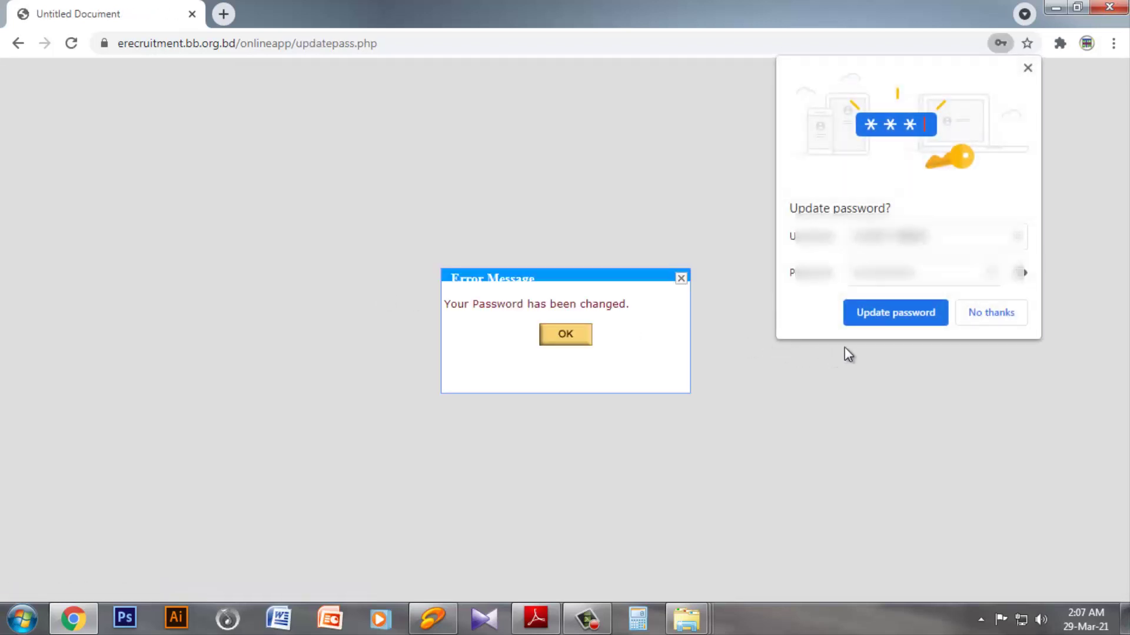
{"action": "left_click", "coordinate": [888, 319]}
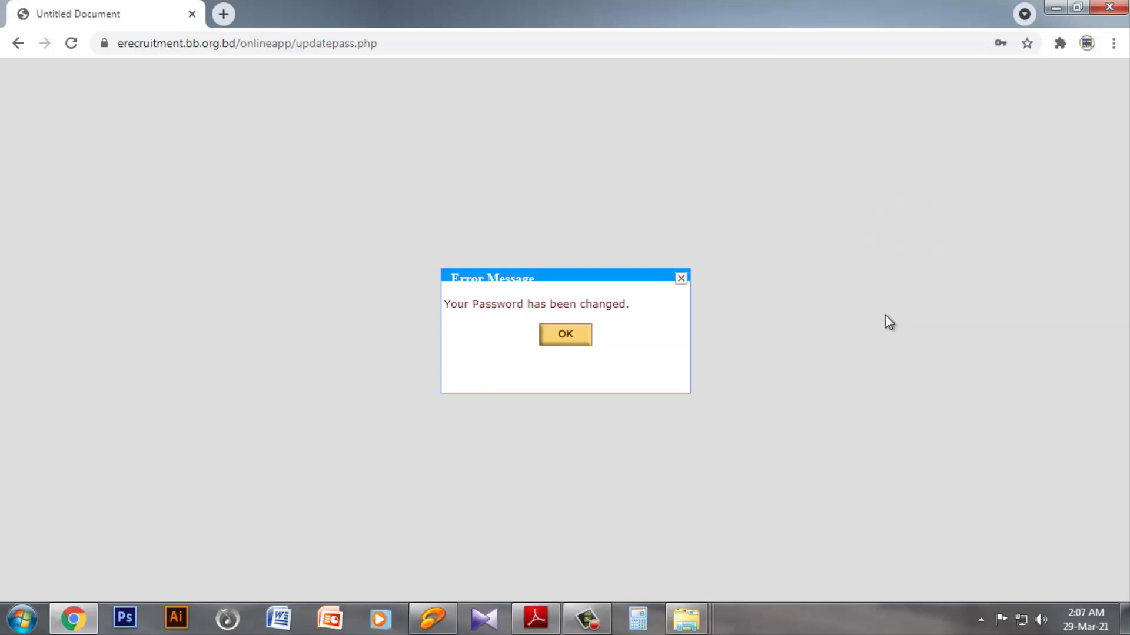
{"action": "left_click", "coordinate": [566, 342]}
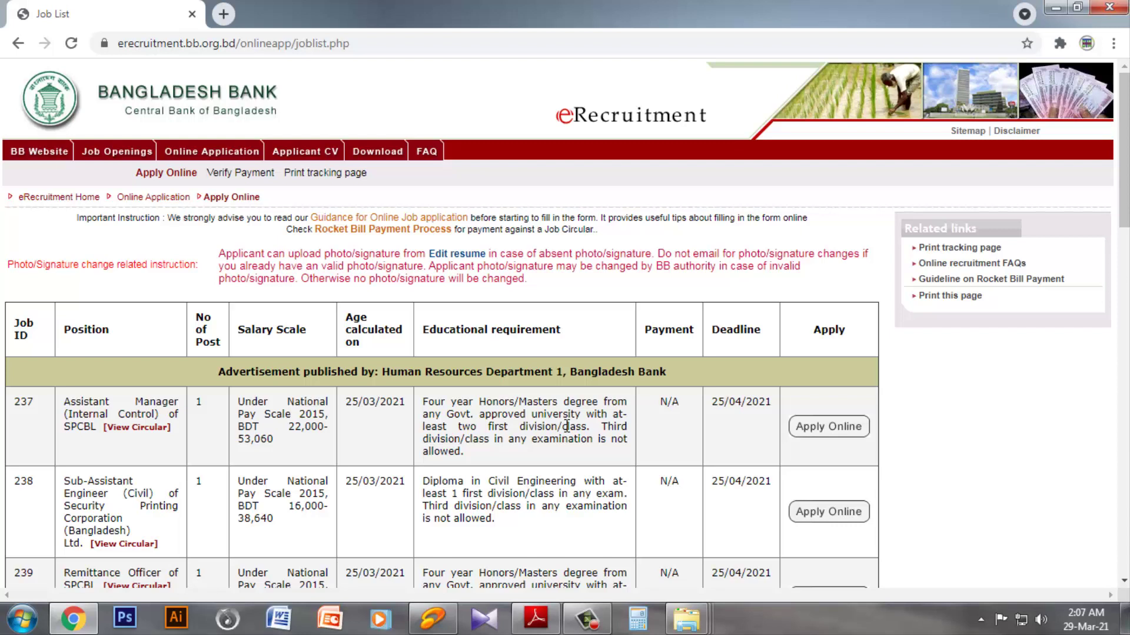
{"action": "left_click", "coordinate": [587, 619]}
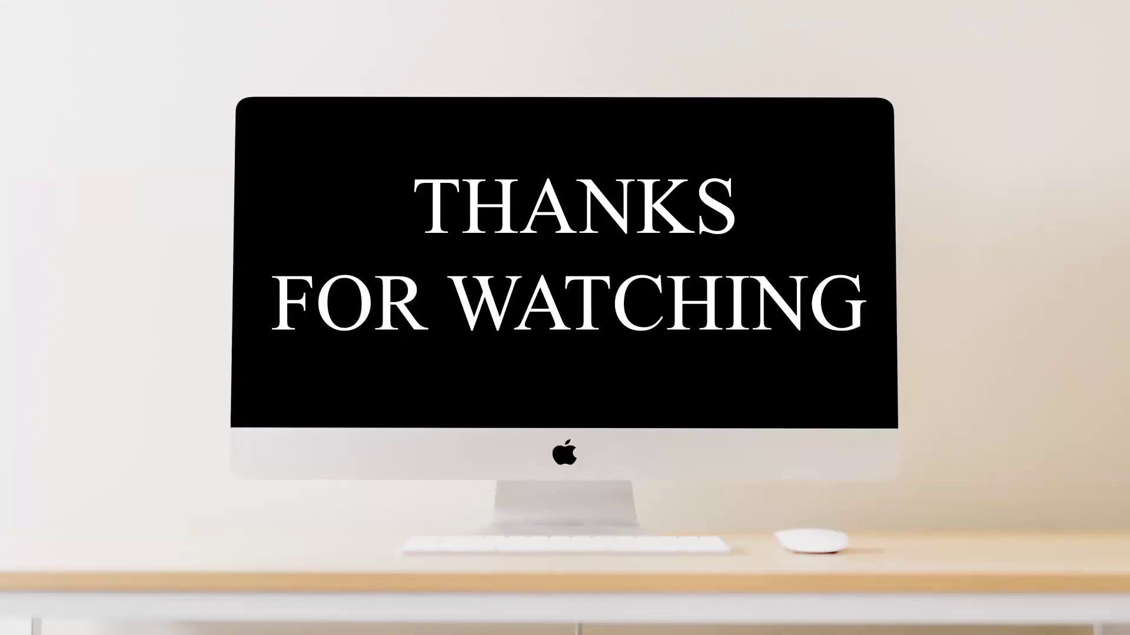